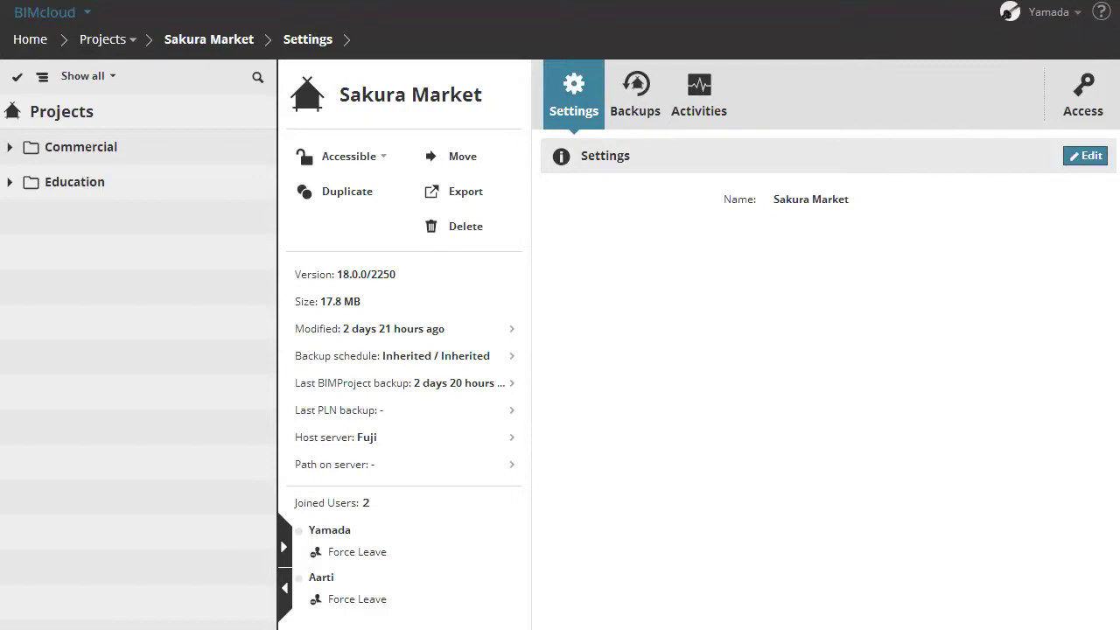
- Filter the project tree to Projects only and select Sakura Market
left_click(114, 77)
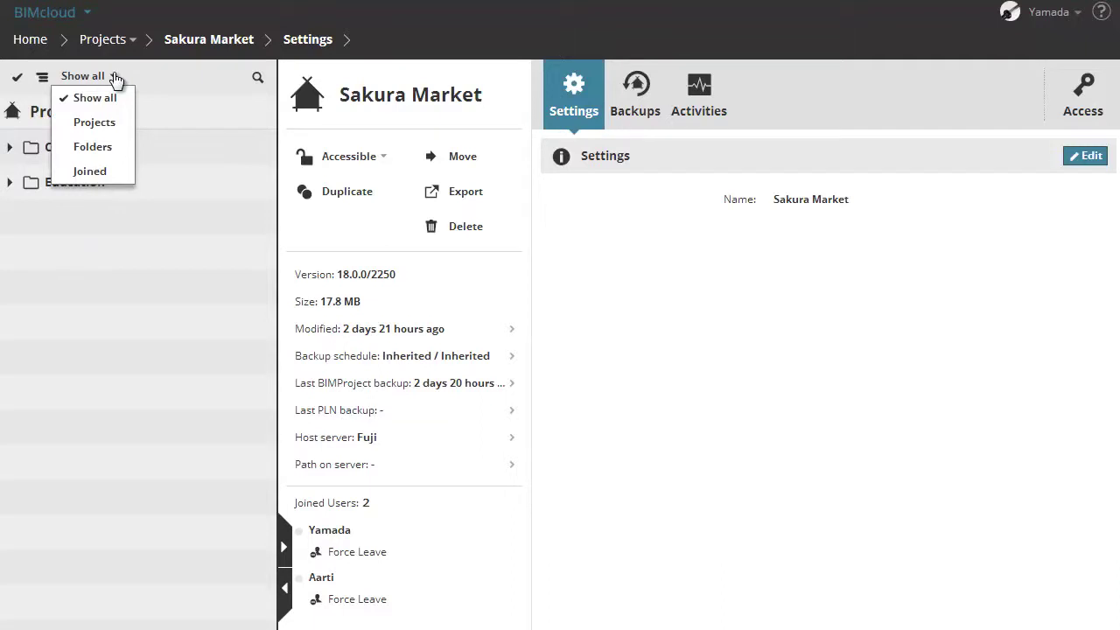
left_click(95, 122)
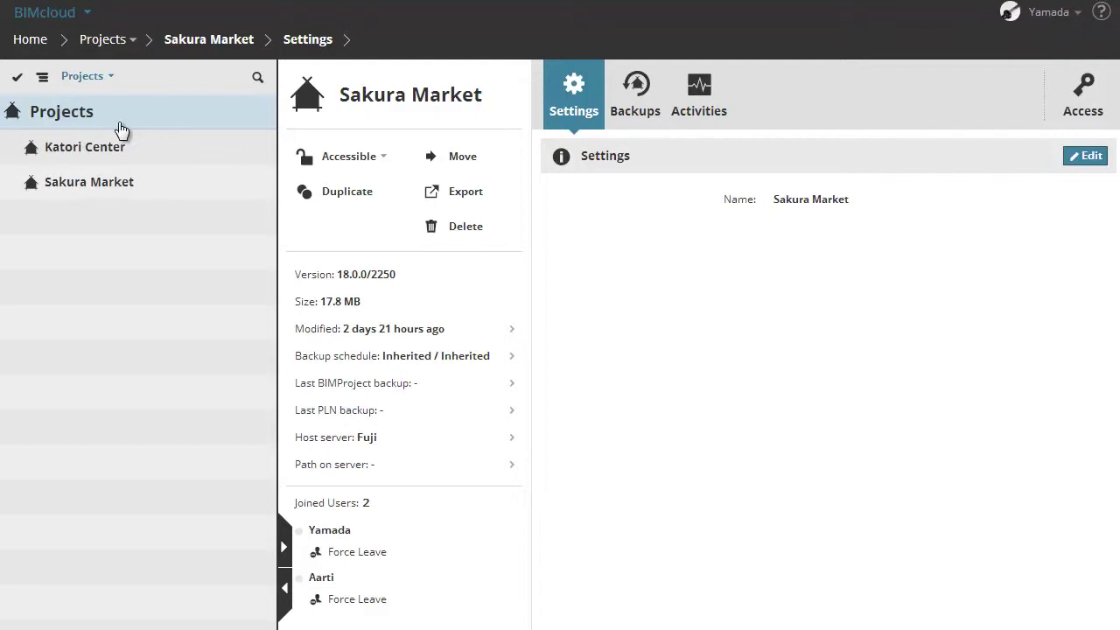
left_click(151, 182)
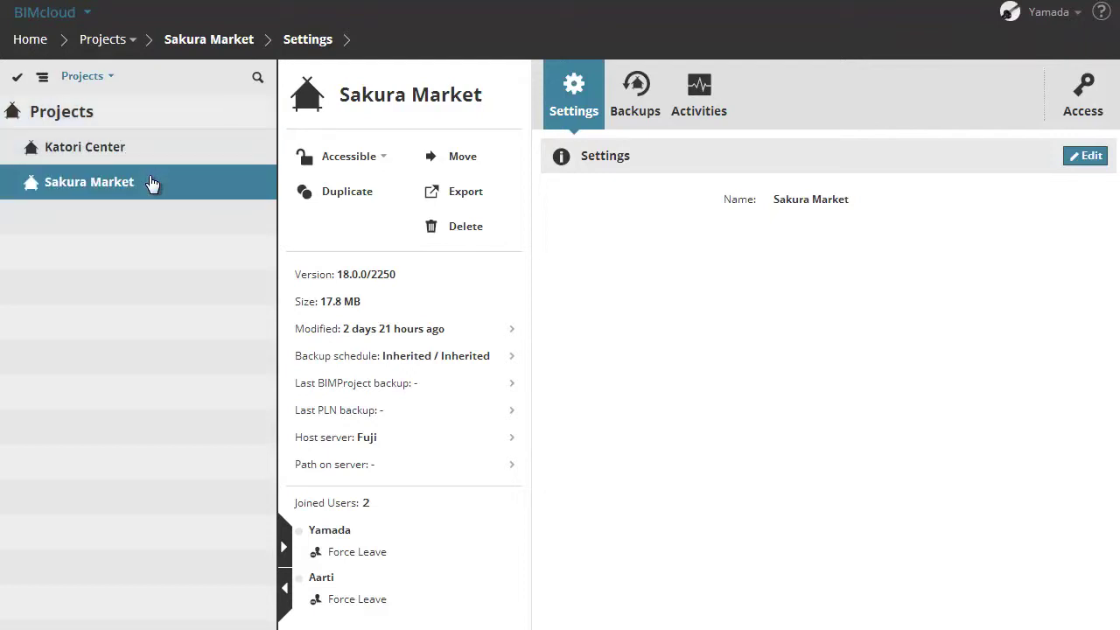
- Export Sakura Market without backups as Sakura Market.BIMProject18 and check the downloaded file in its folder
left_click(484, 192)
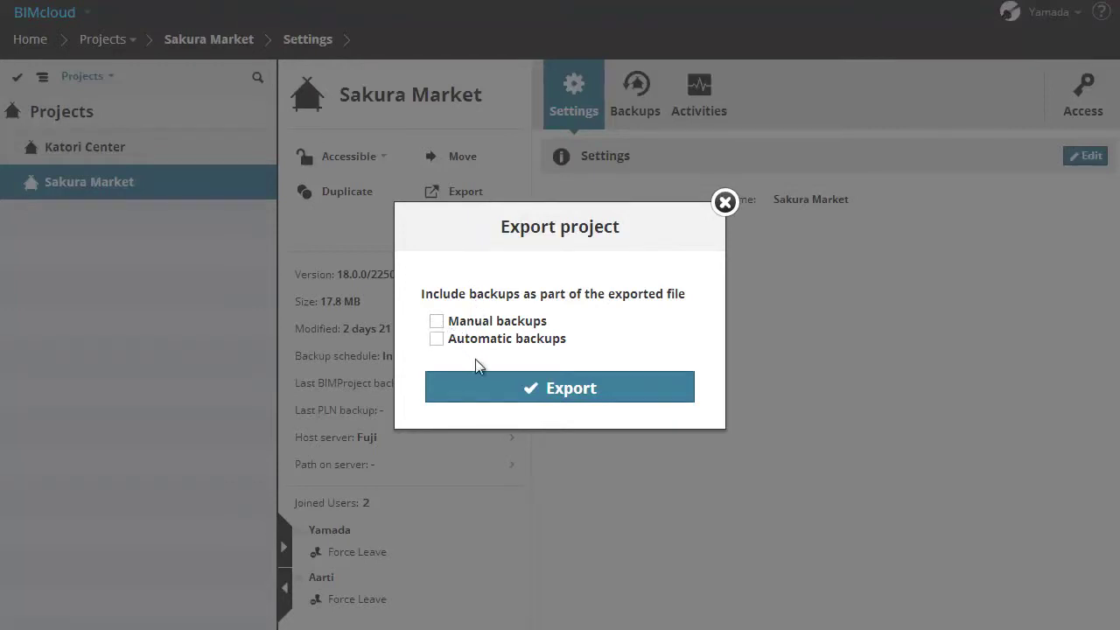
left_click(504, 391)
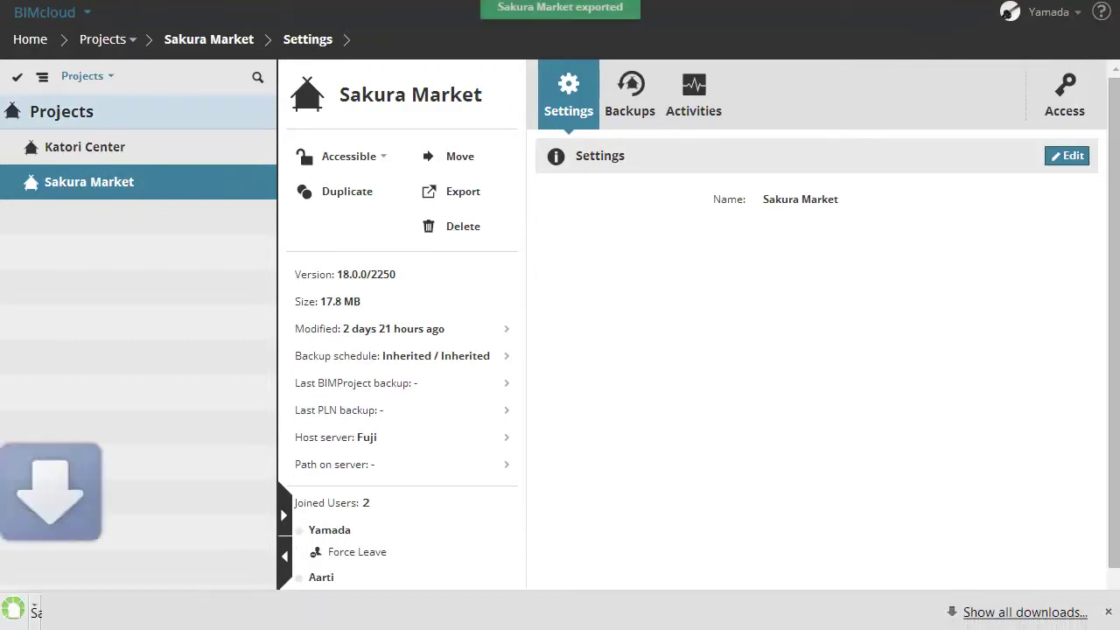
left_click(16, 606)
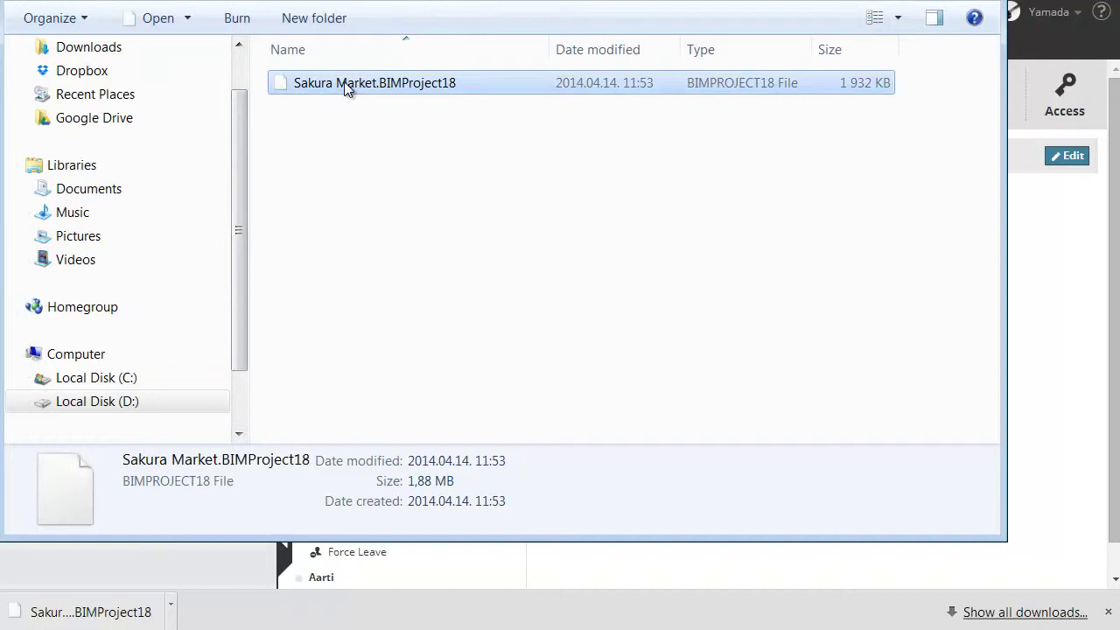
key("alt+F4")
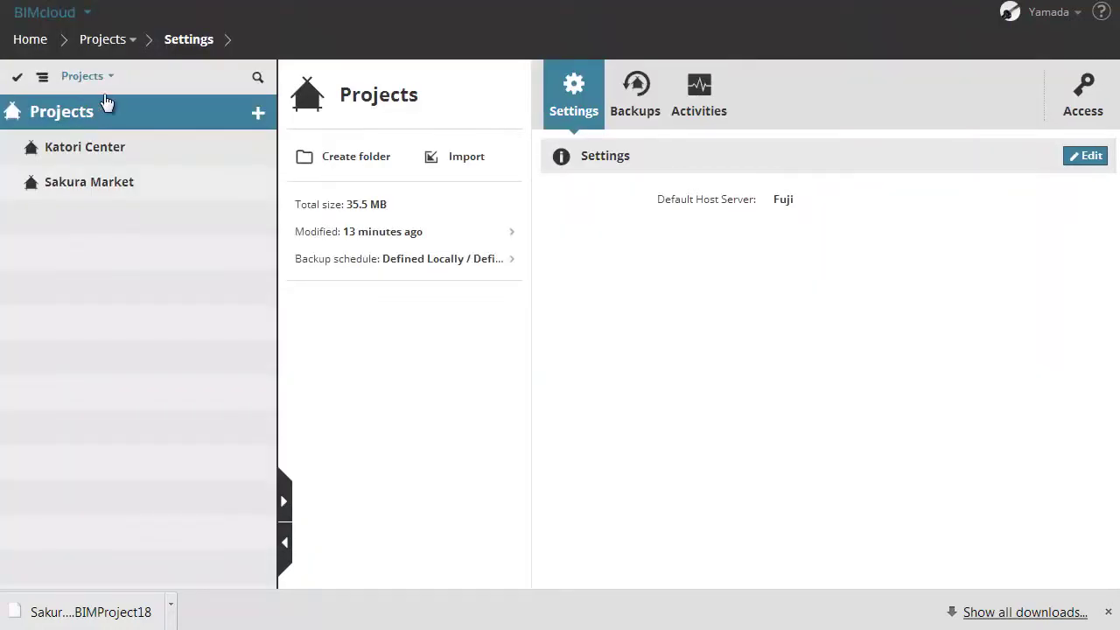
- Switch the tree filter back to Show all so the Commercial and Education folders reappear
left_click(112, 81)
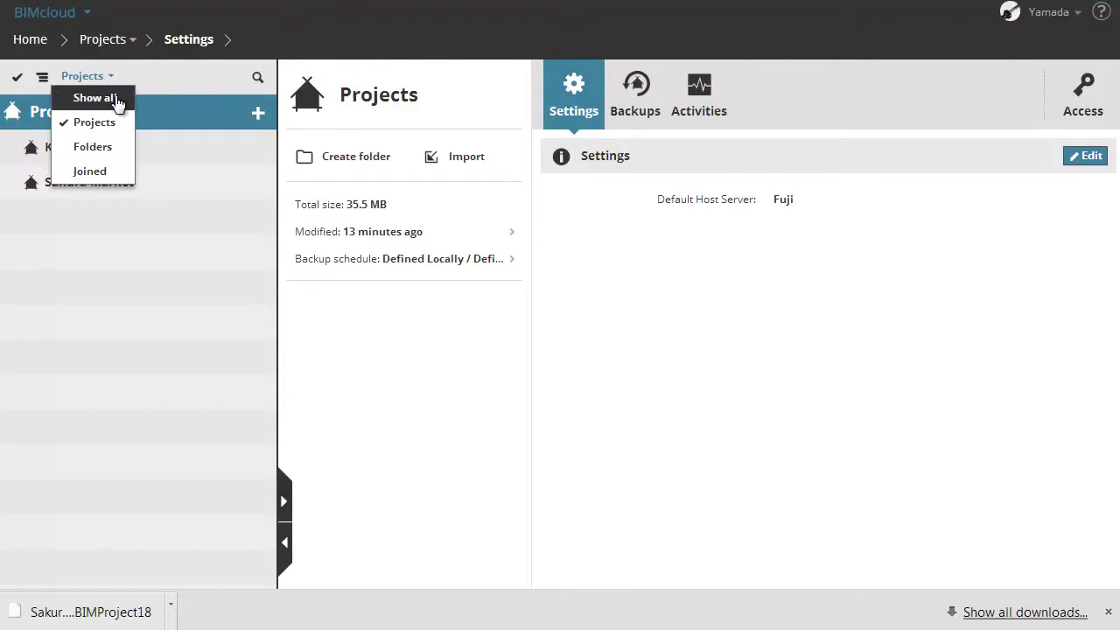
left_click(118, 103)
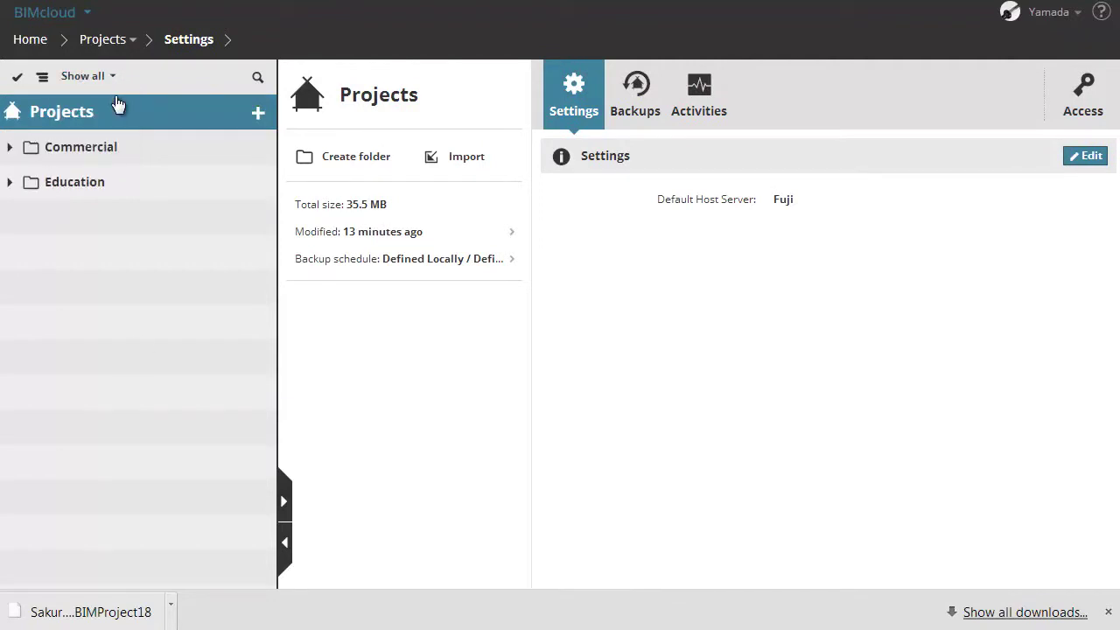
left_click(260, 115)
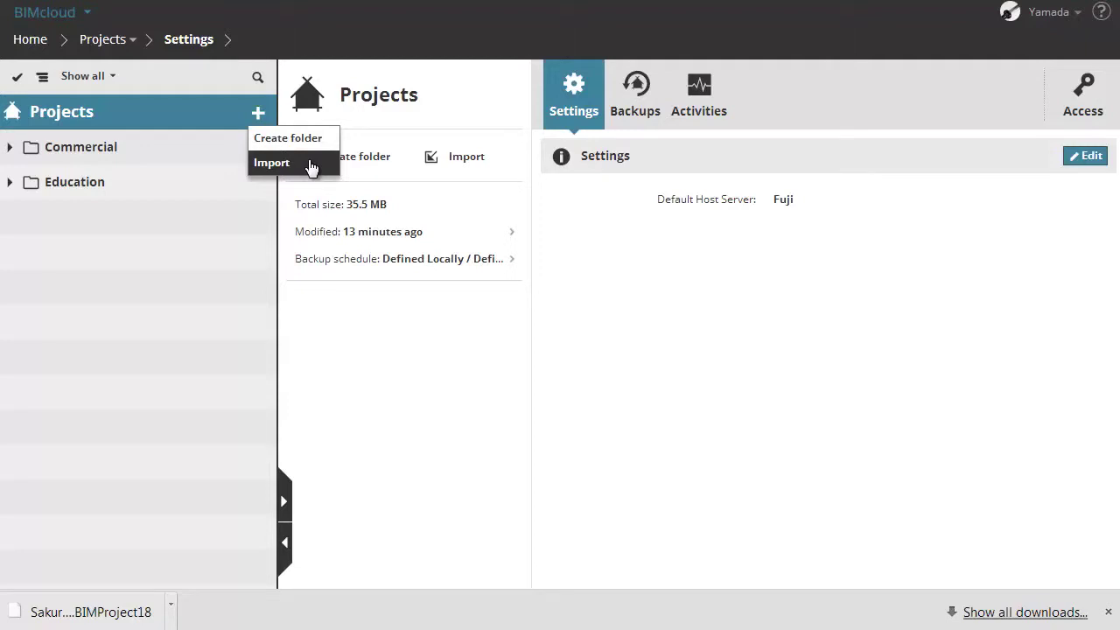
- Import Sushi Bar.BIMProject18 as project Sushi Bar onto the Fuji server
left_click(468, 158)
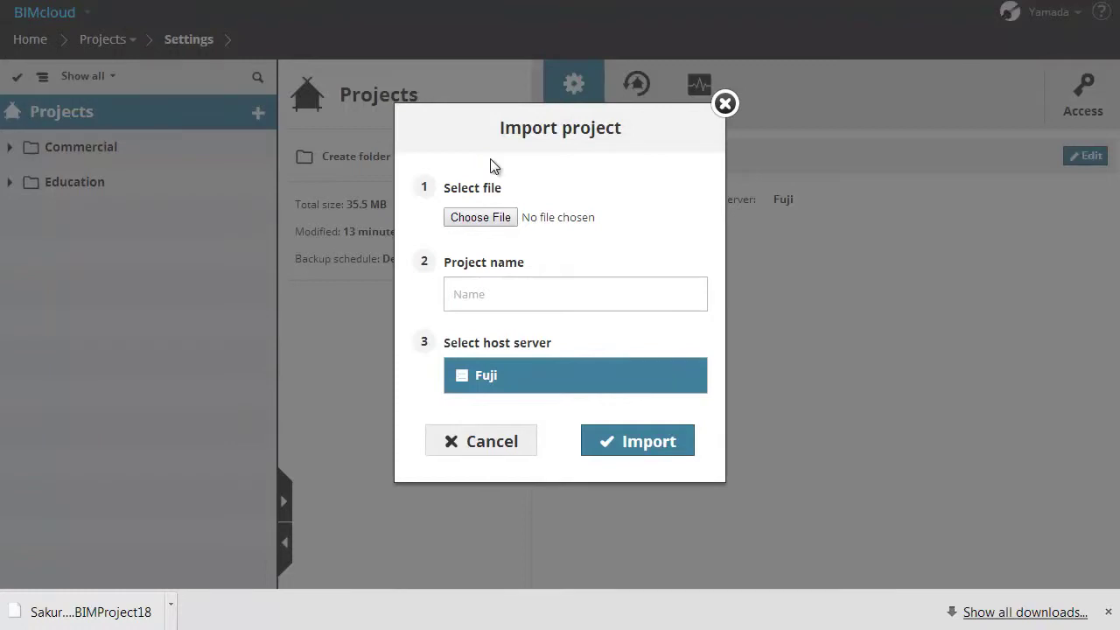
left_click(502, 221)
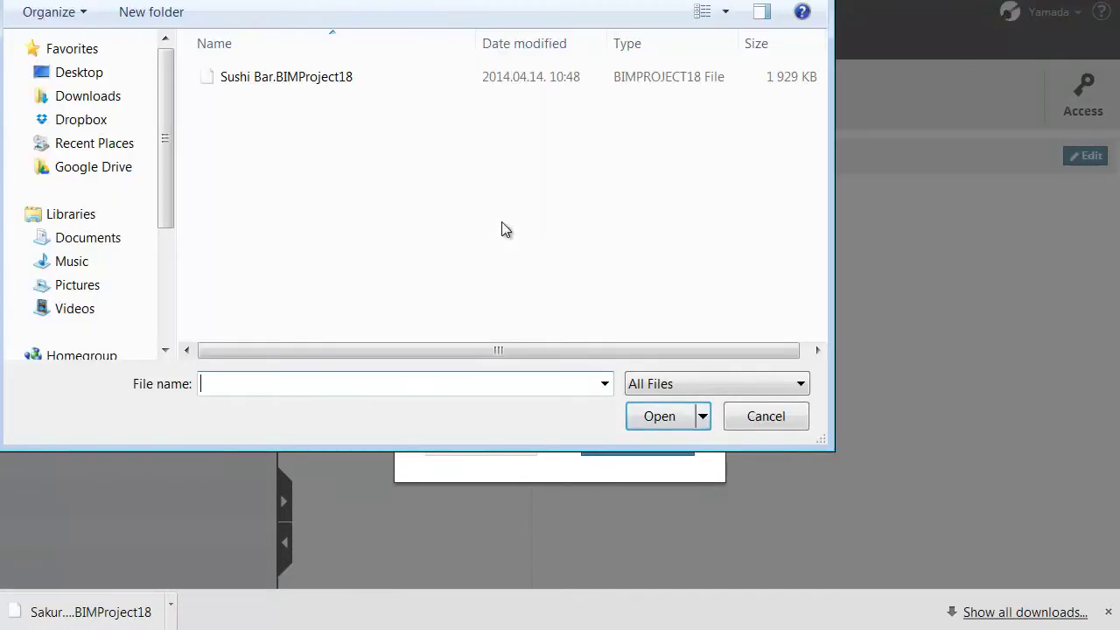
left_click(320, 79)
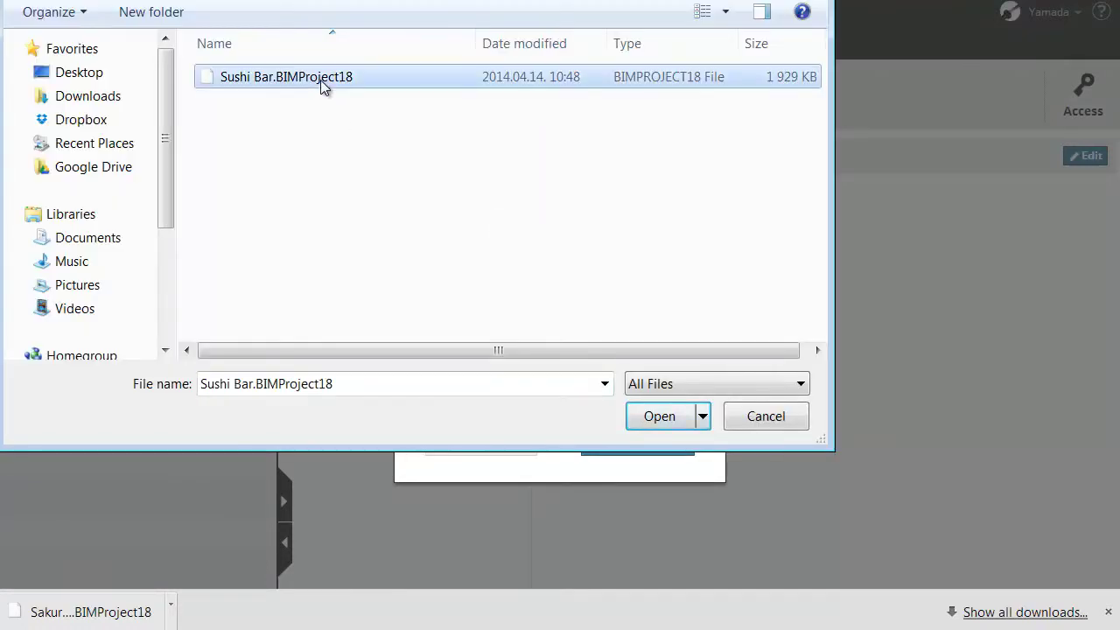
left_click(660, 416)
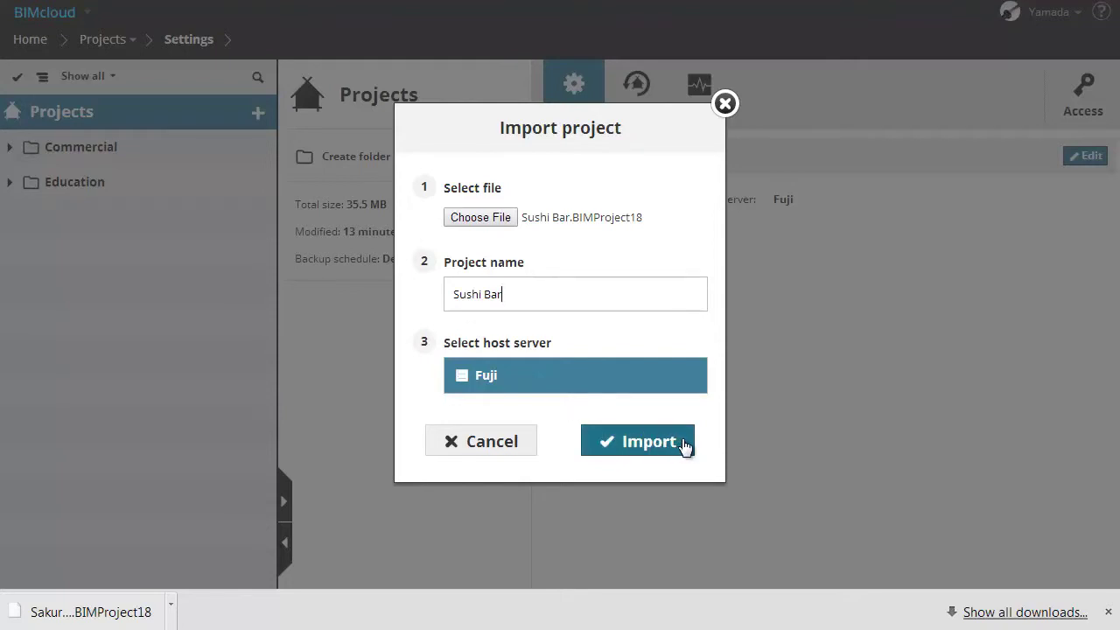
left_click(686, 447)
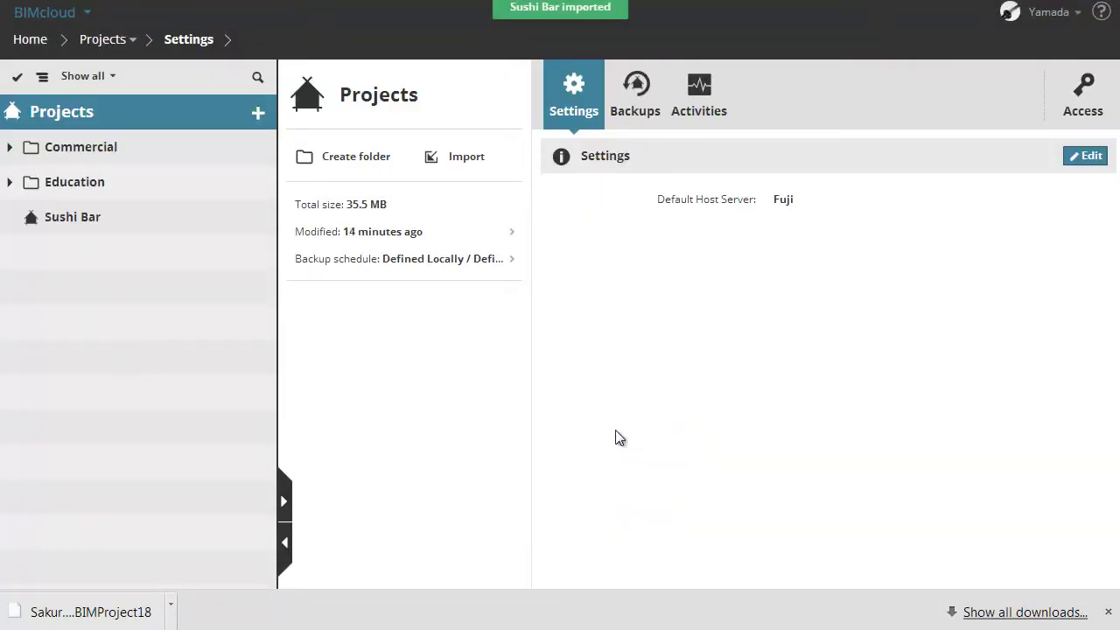
- Duplicate the Sushi Bar project under the name Wasabi Club, then select the Commercial folder
left_click(129, 226)
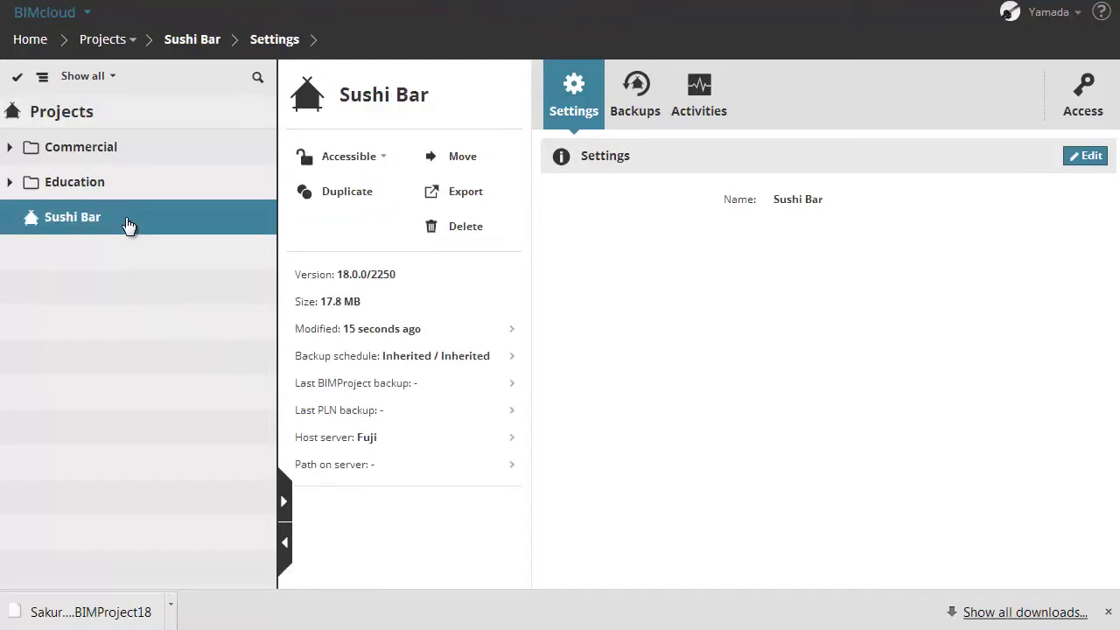
left_click(354, 194)
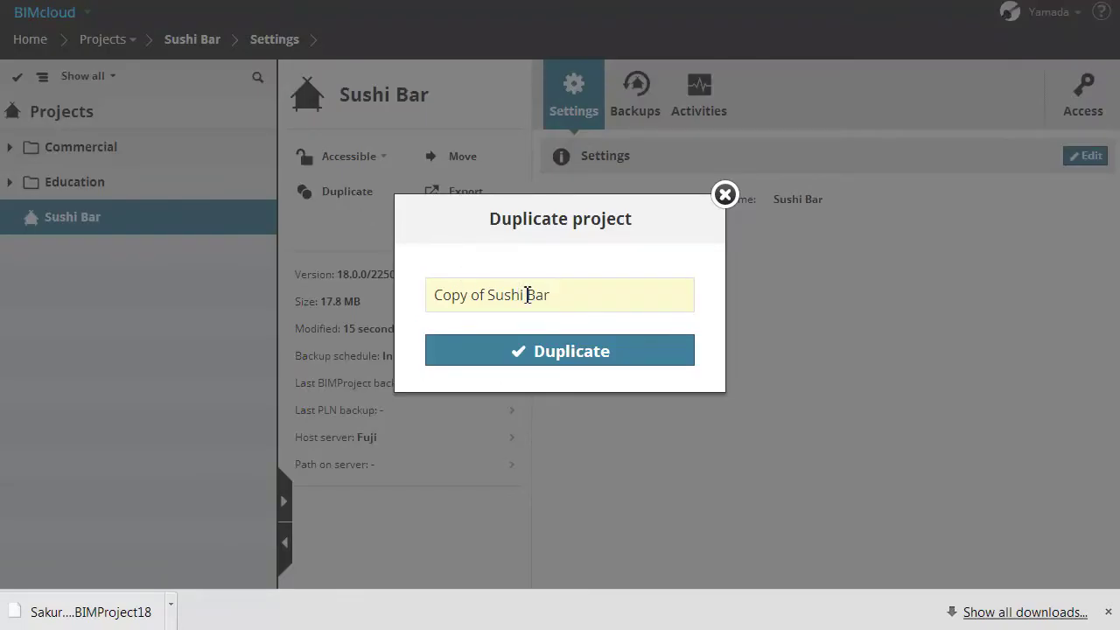
left_click_drag(551, 295, 395, 295)
type("Wasabi Club")
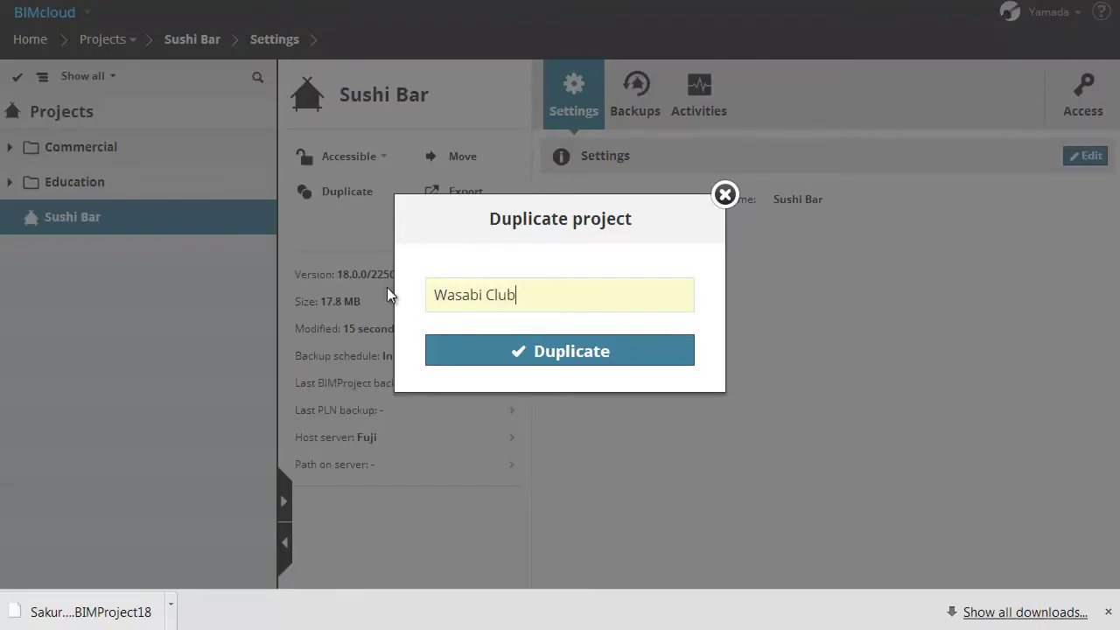
left_click(619, 355)
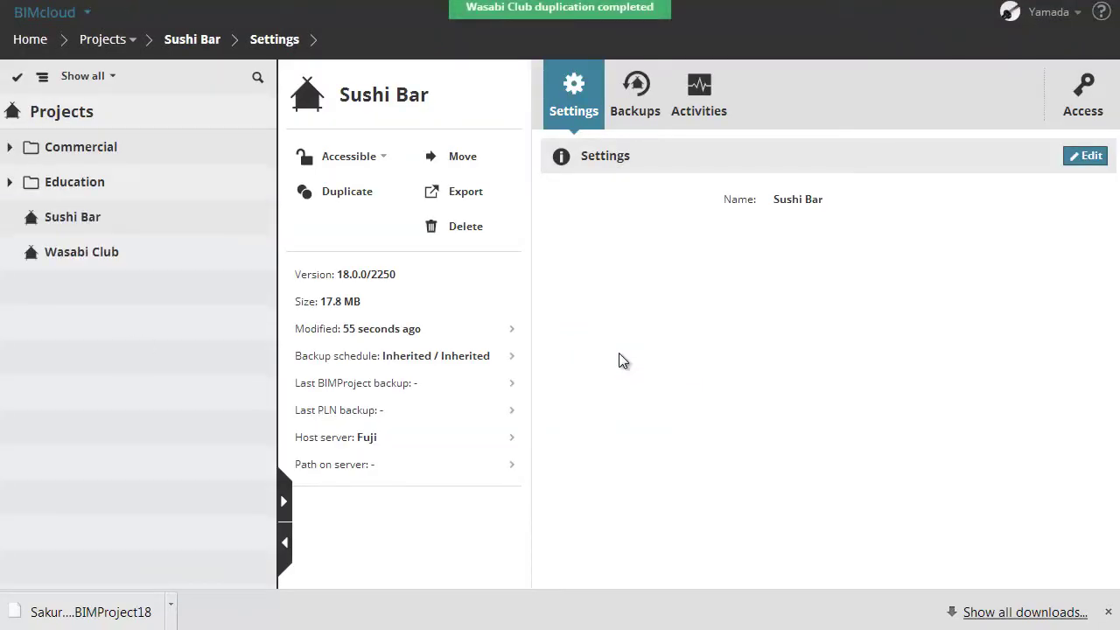
left_click(138, 153)
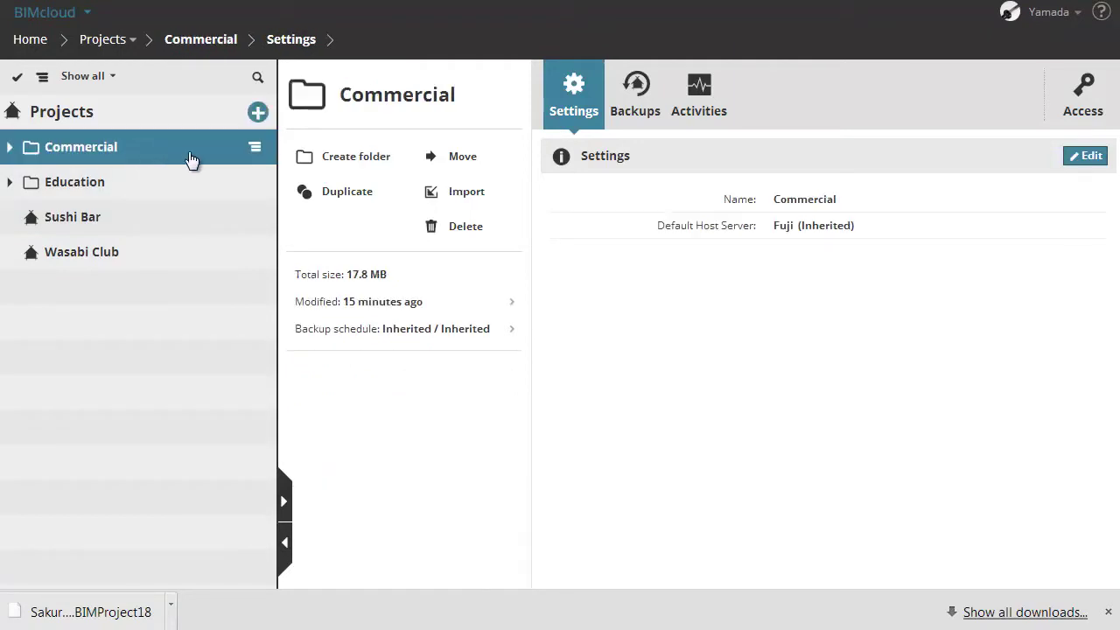
- Create a new folder named Restaurant inside Commercial
left_click(356, 160)
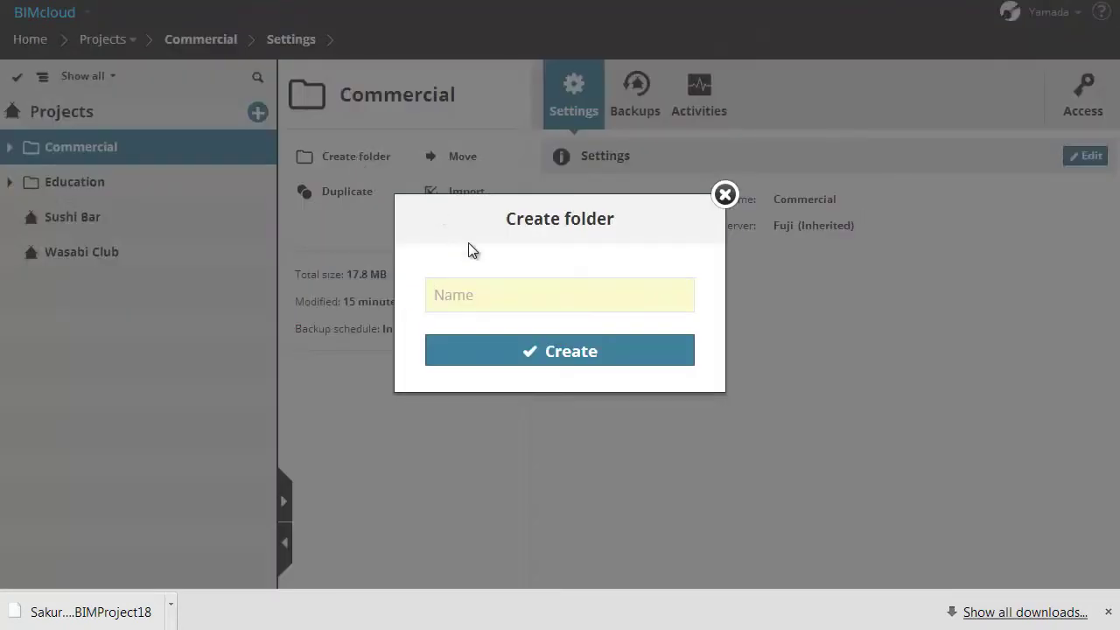
type("Restaurant")
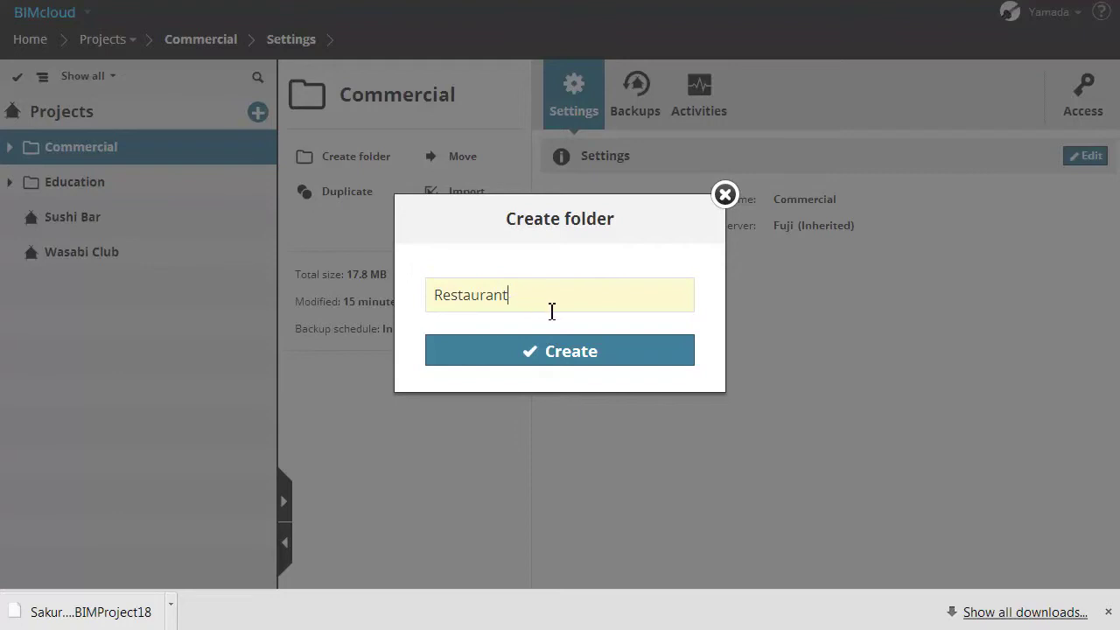
left_click(609, 351)
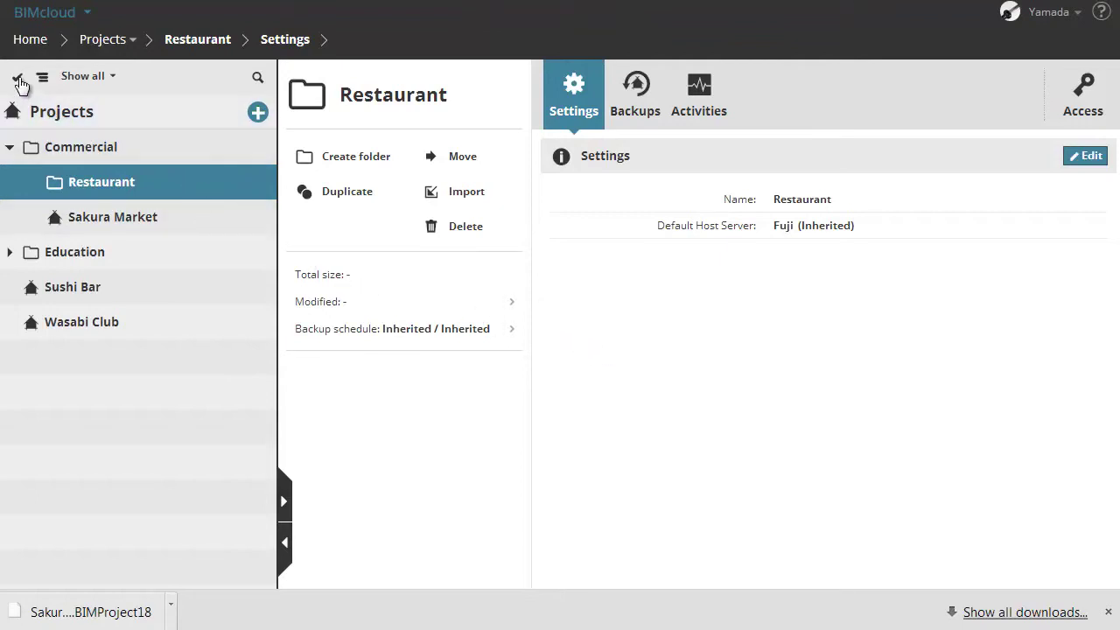
- Multi-select the Sushi Bar and Wasabi Club projects, leaving the Restaurant folder unselected
left_click(17, 78)
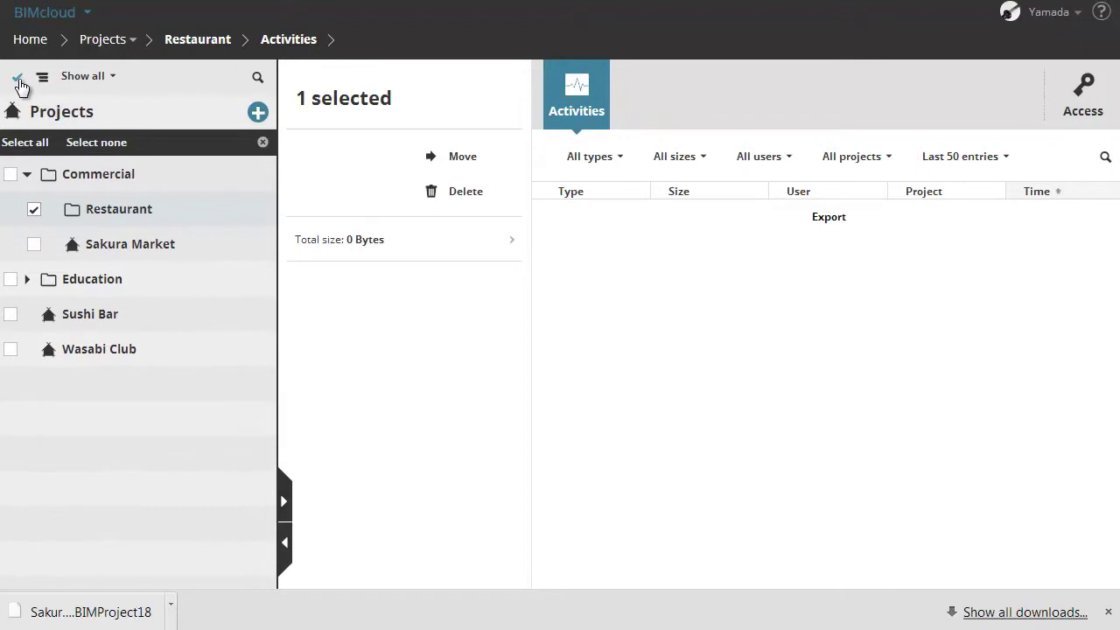
left_click(11, 317)
left_click(11, 350)
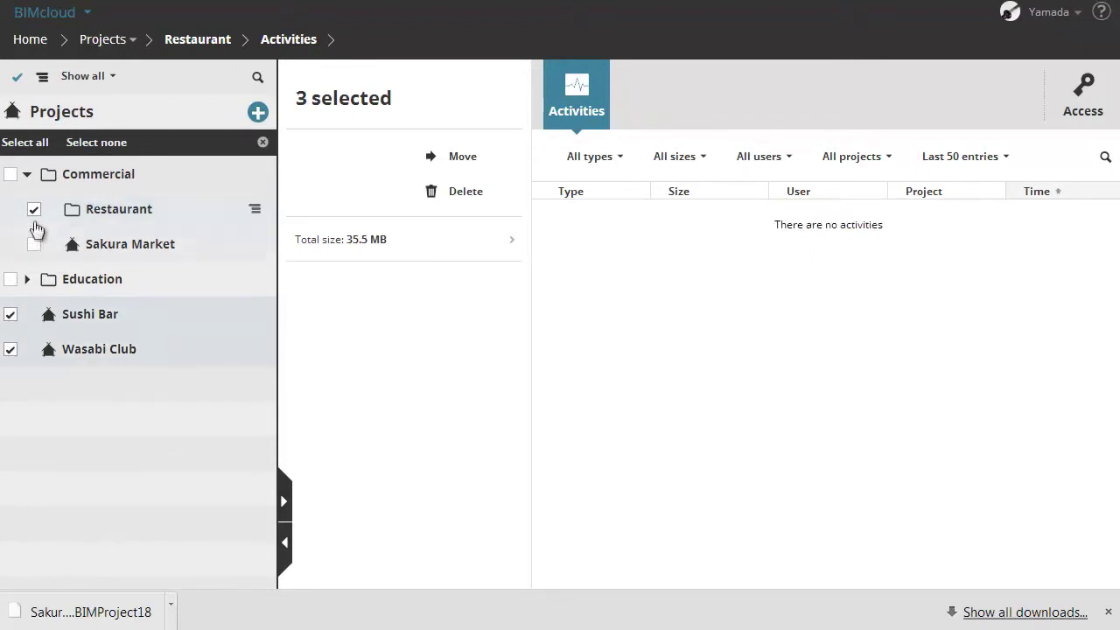
left_click(34, 210)
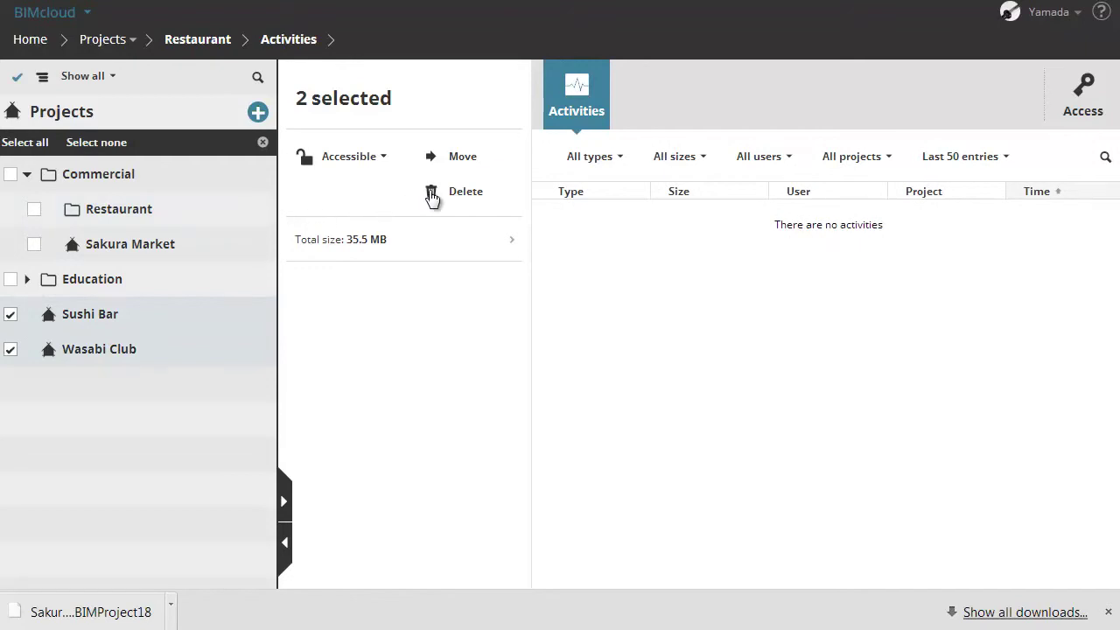
- Move both projects into the Commercial > Restaurant folder
left_click(463, 158)
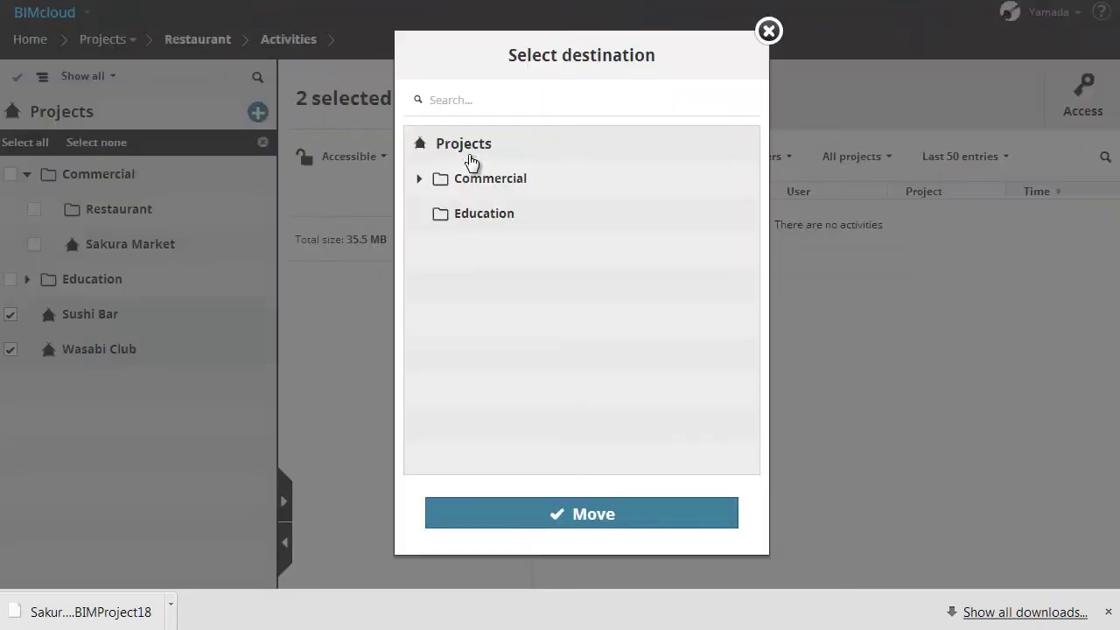
left_click(421, 181)
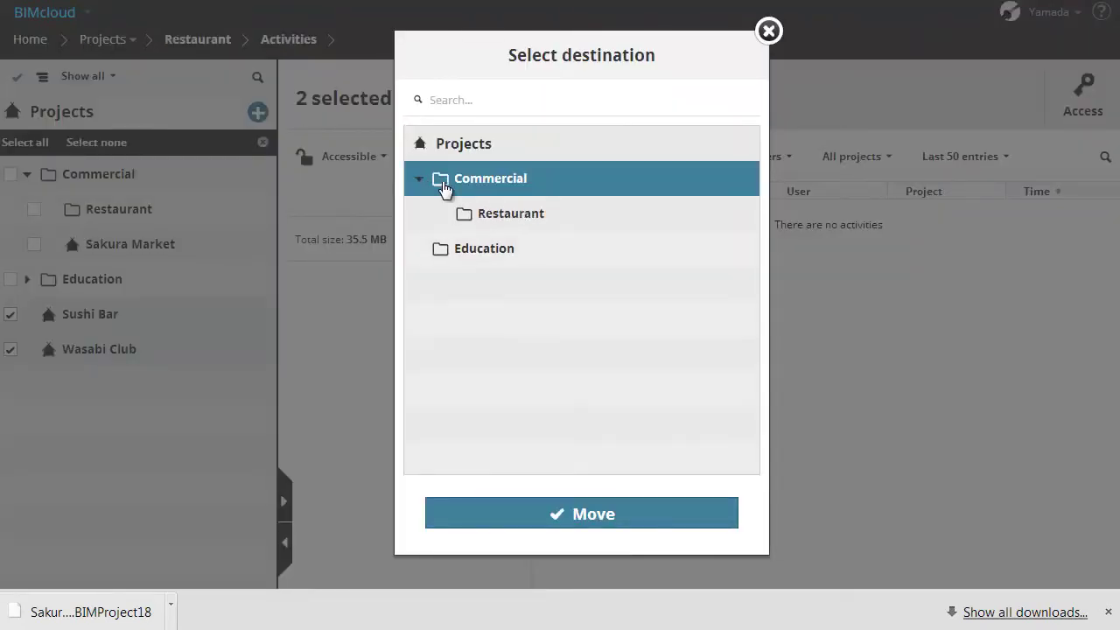
left_click(527, 220)
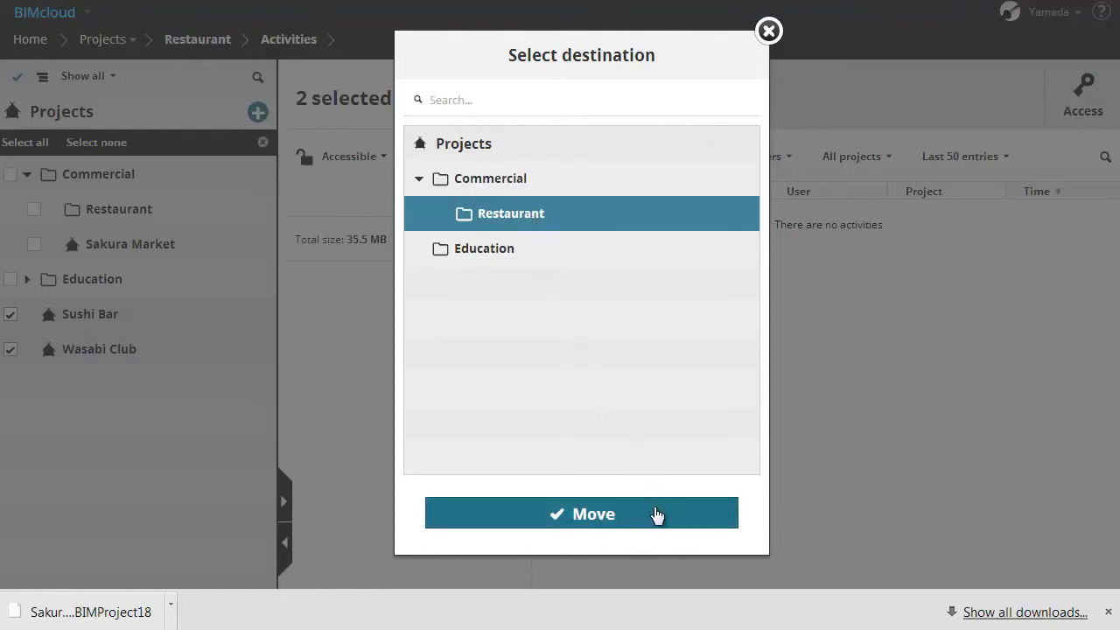
left_click(658, 516)
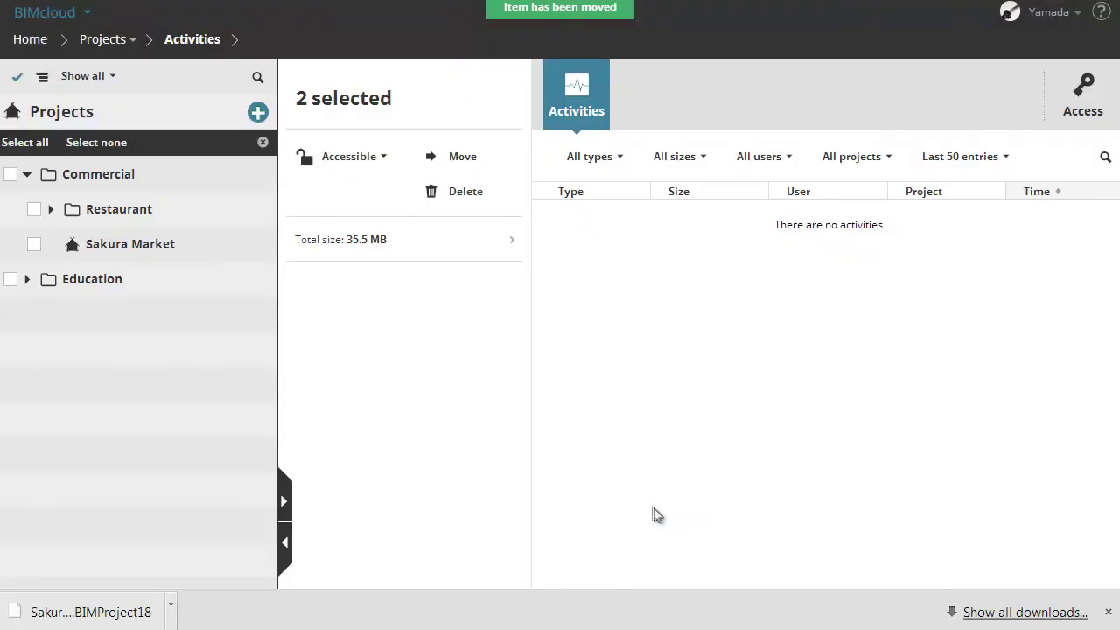
- Expand Restaurant to confirm the move, exit multi-selection and open Wasabi Club
left_click(51, 210)
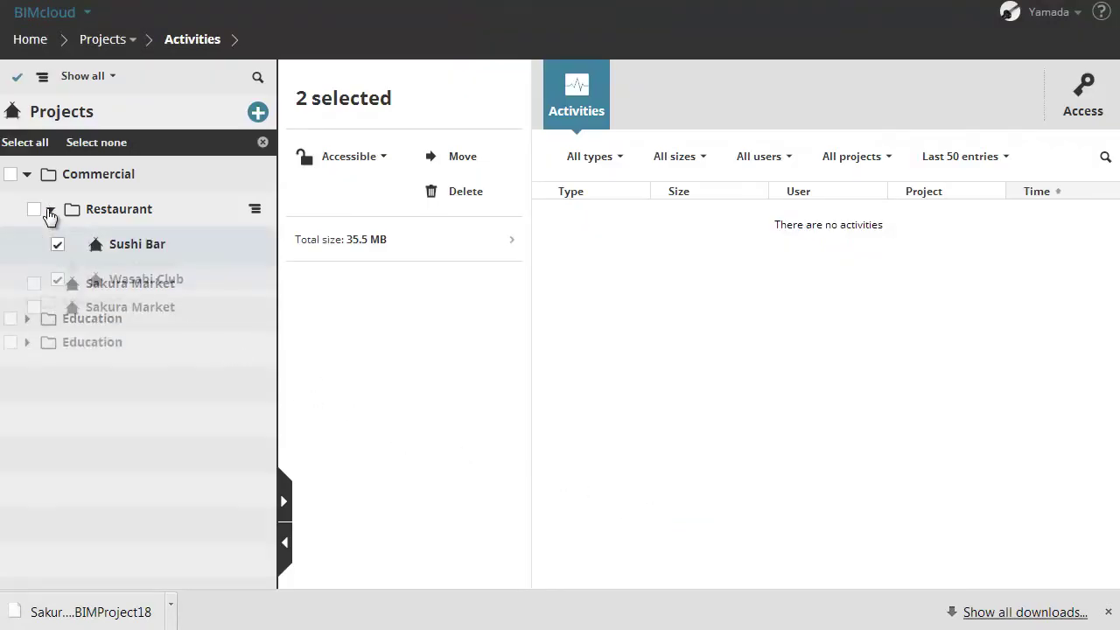
left_click(17, 77)
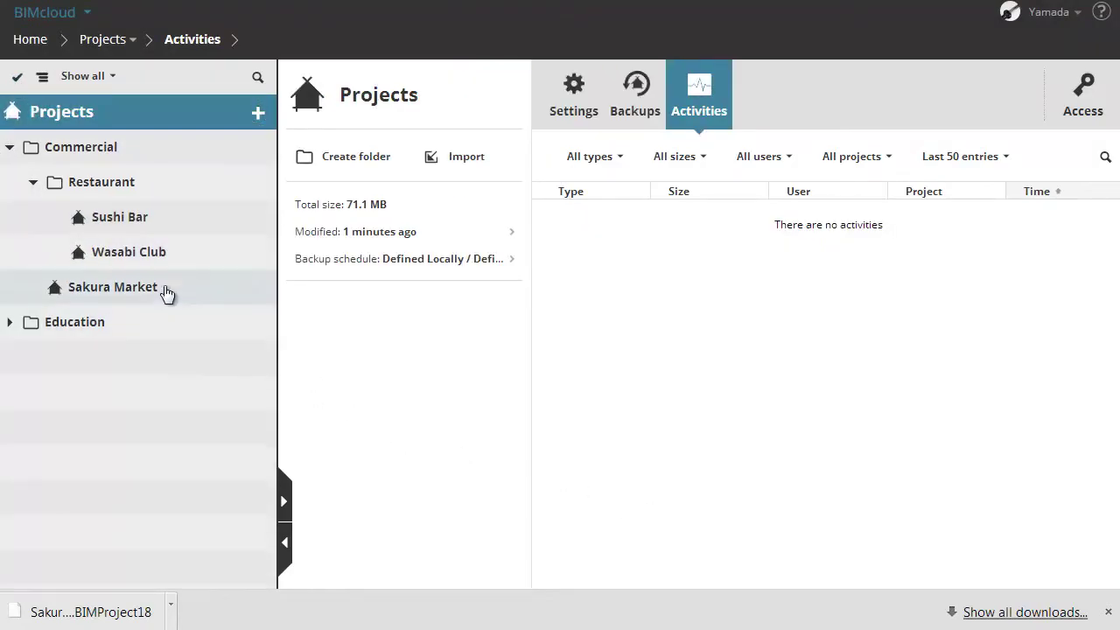
left_click(132, 252)
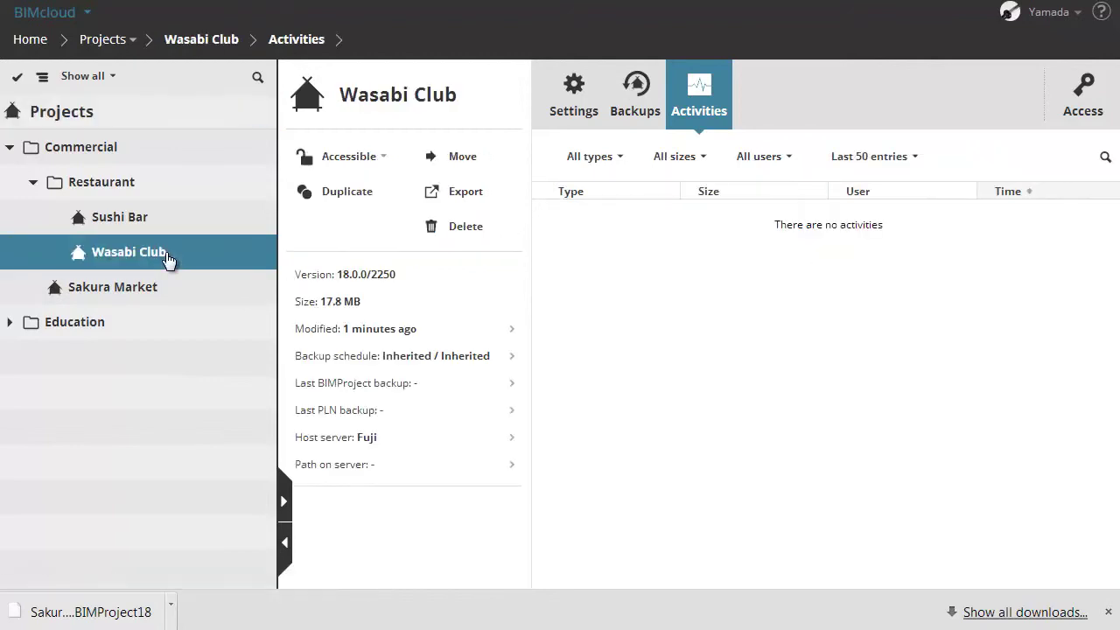
left_click(387, 159)
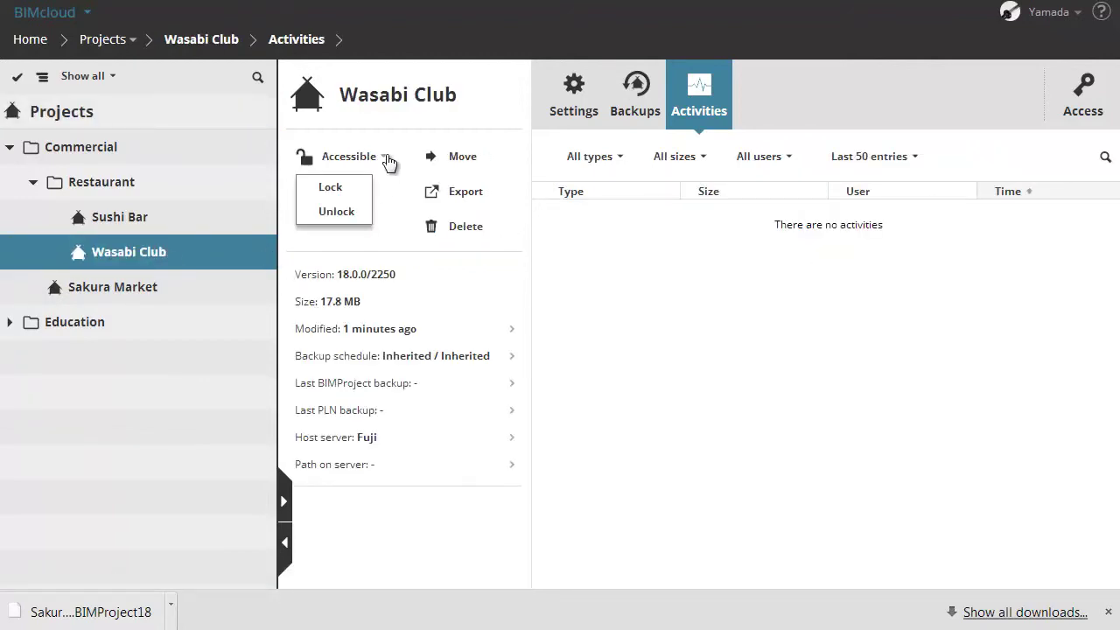
left_click(355, 189)
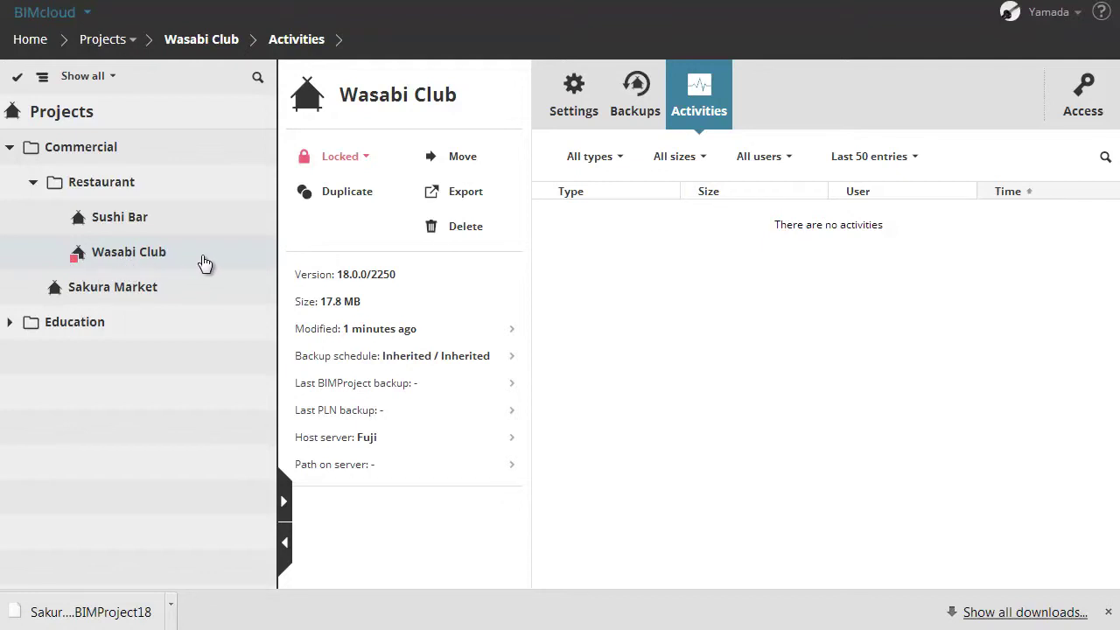
left_click(367, 158)
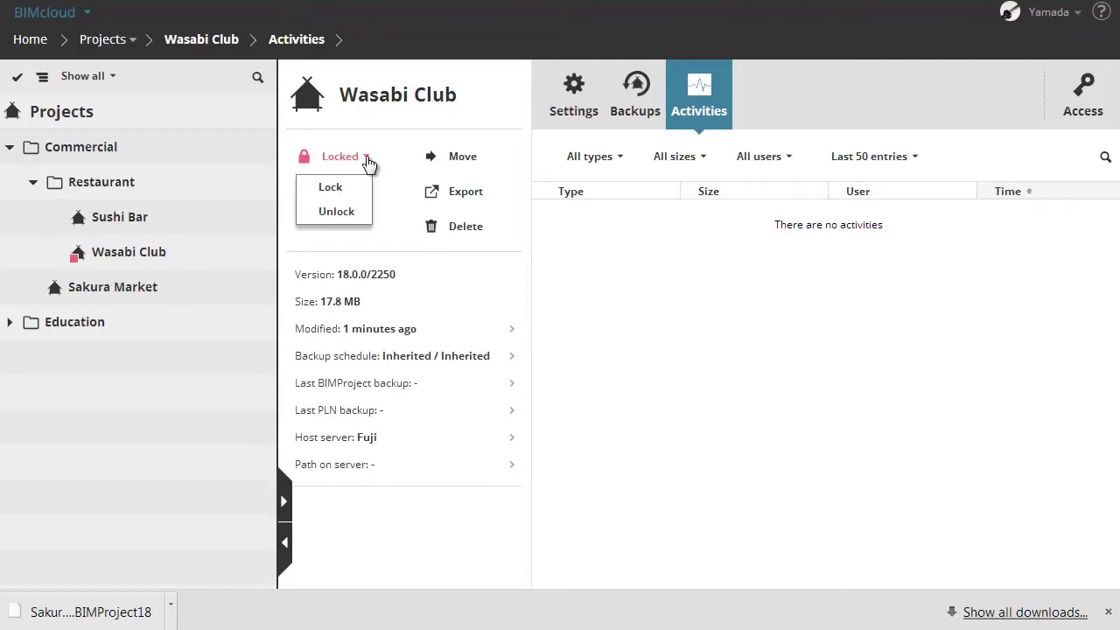
left_click(356, 214)
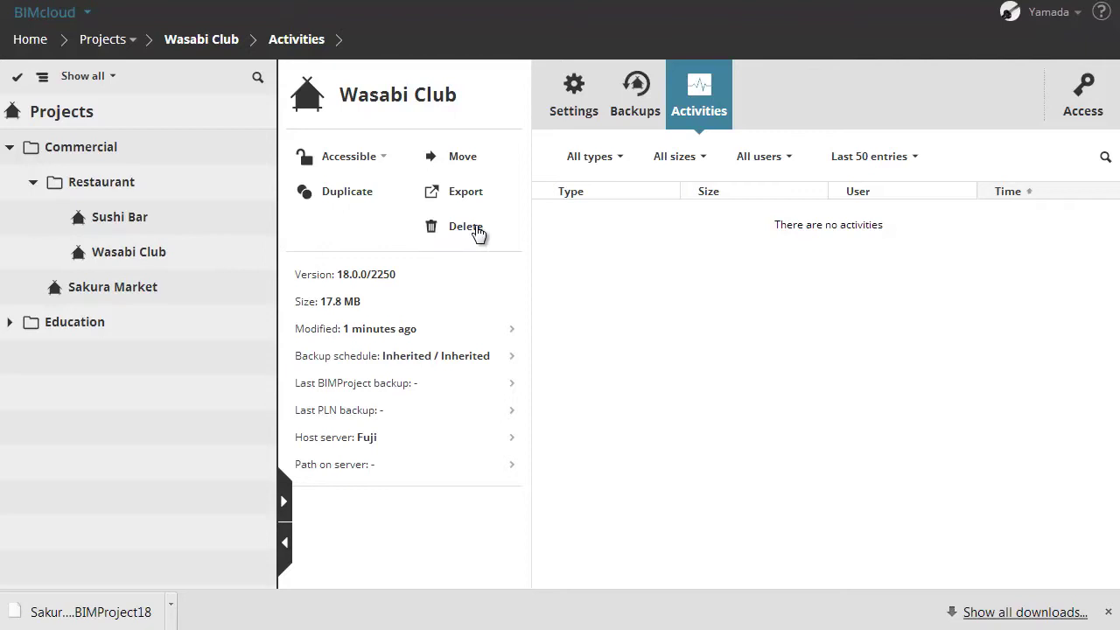
left_click(476, 231)
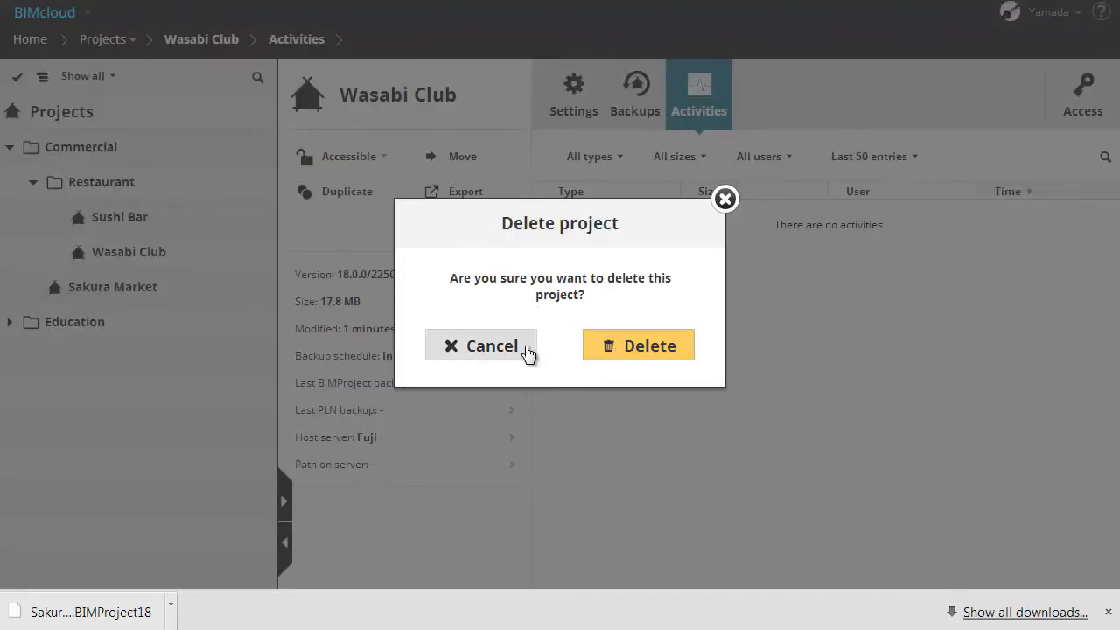
left_click(527, 353)
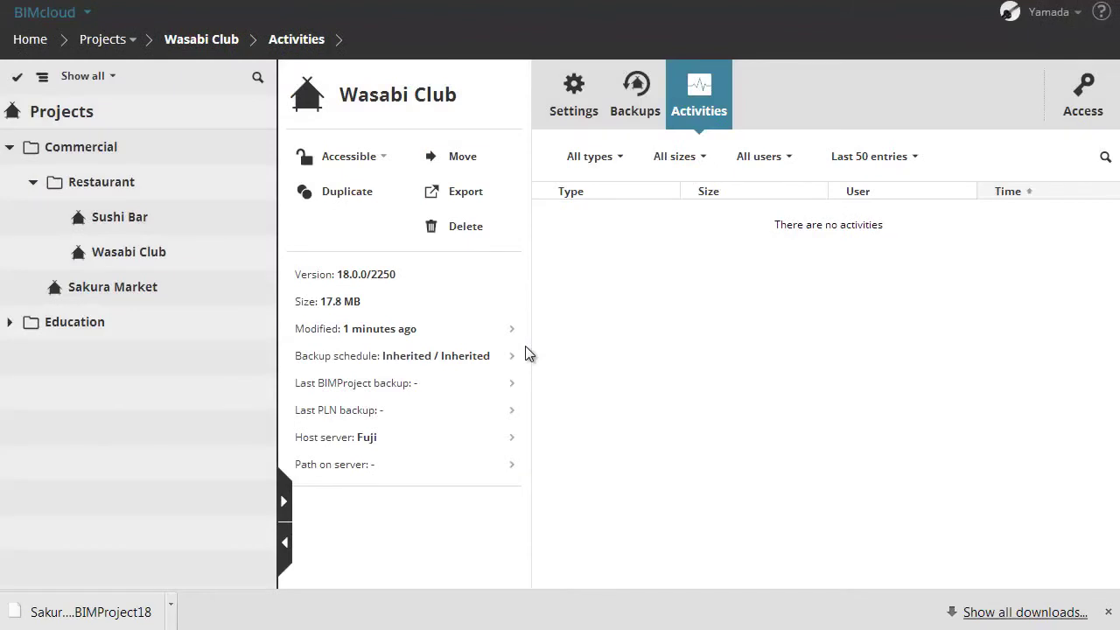
- Filter the Commercial tree to Joined in Commercial, open Sakura Market and collapse the side panel
left_click(258, 152)
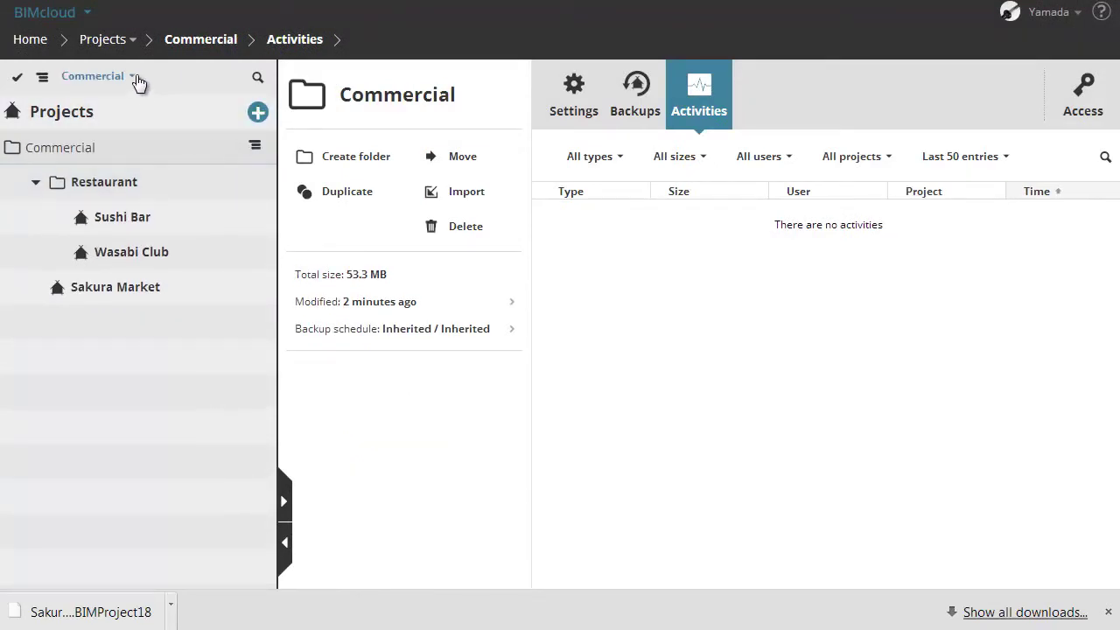
left_click(135, 78)
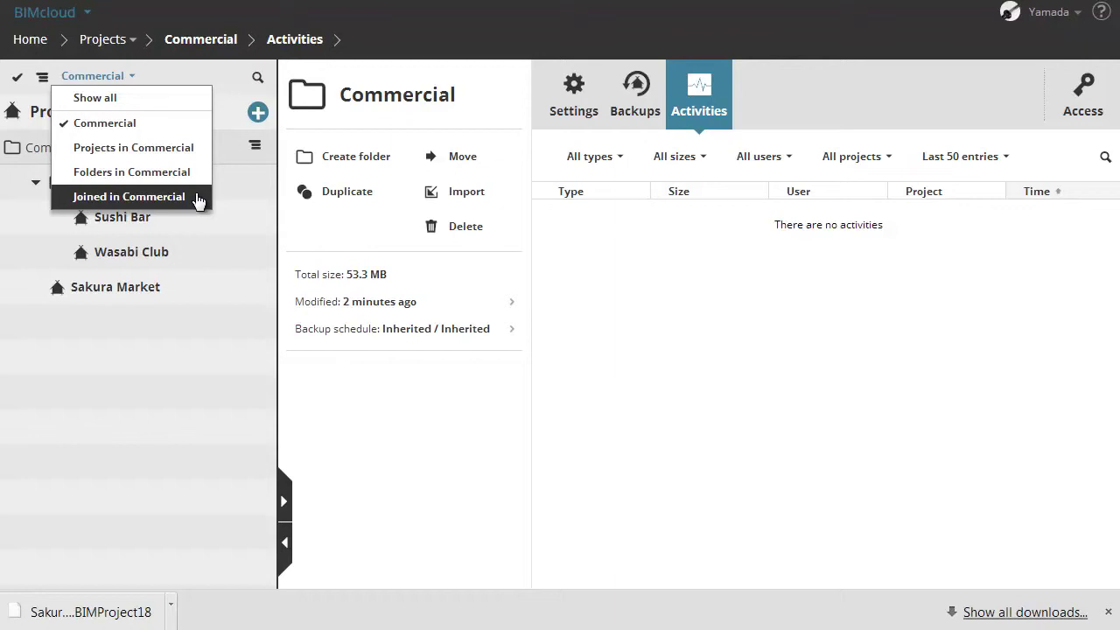
left_click(197, 197)
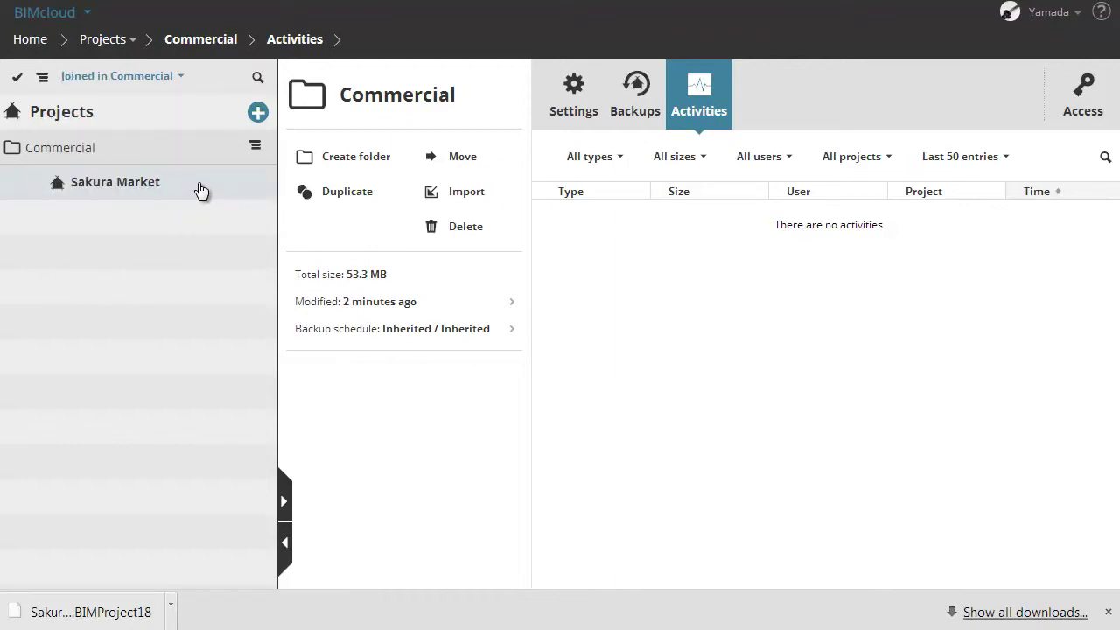
left_click(200, 187)
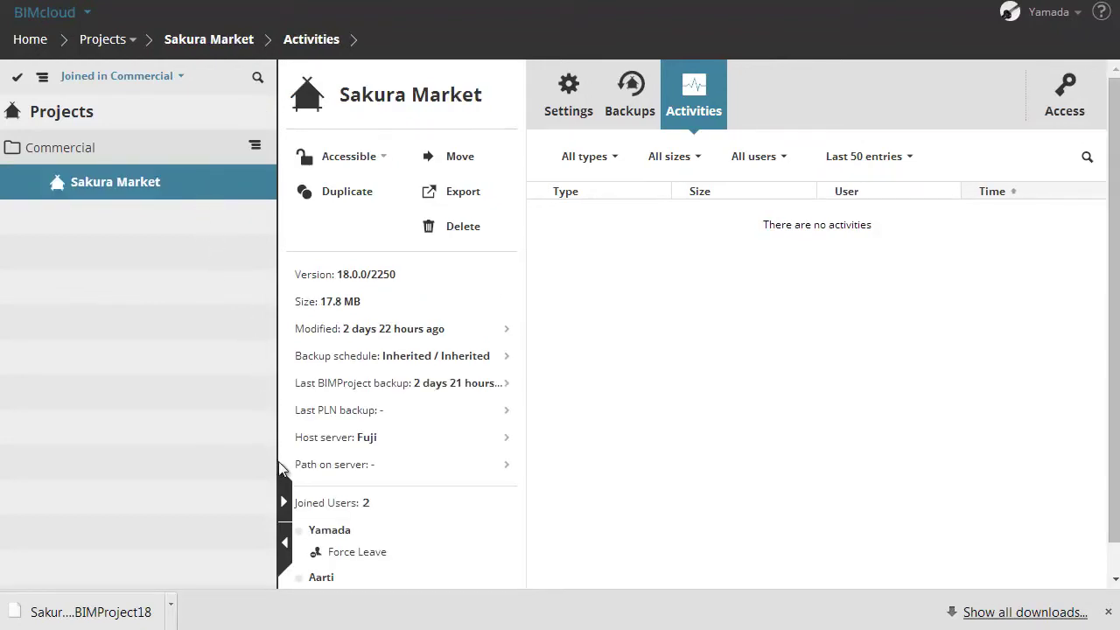
left_click(285, 500)
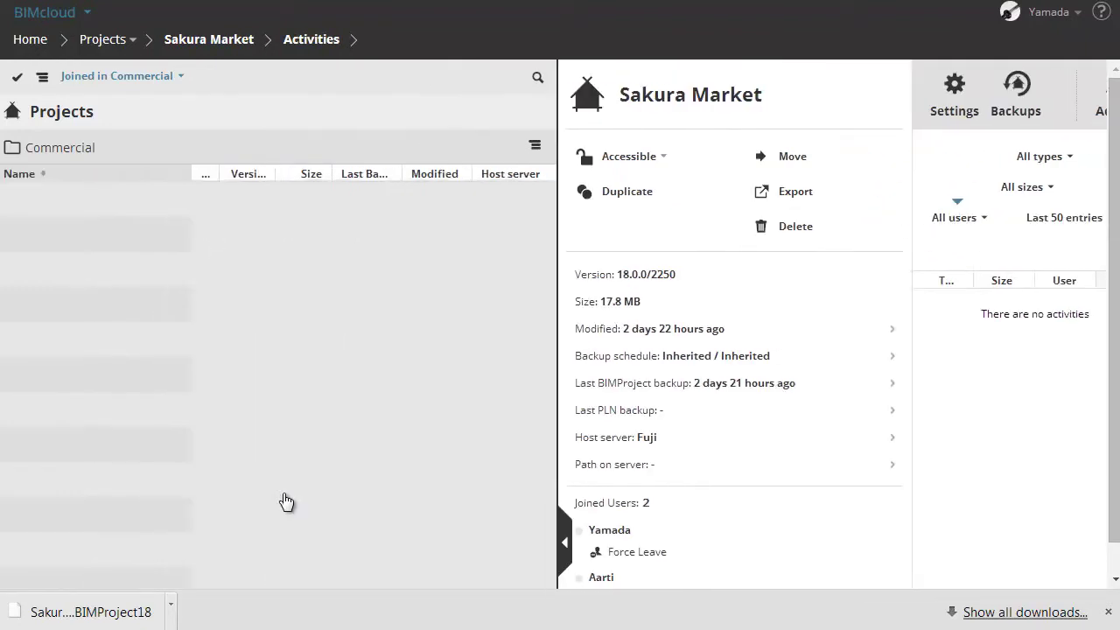